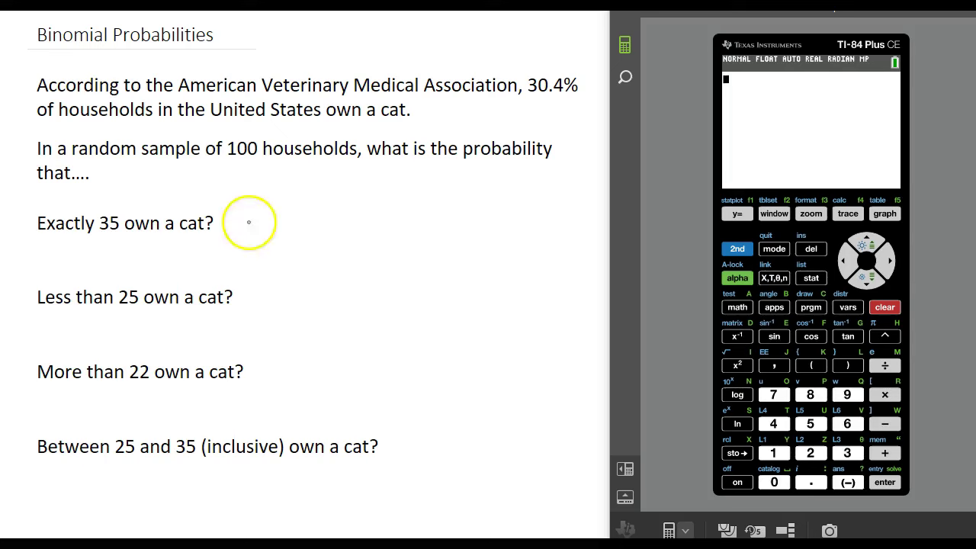
- Handwrite P(X = 35) beside the "Exactly 35" question and (binomialpdf) beneath the question
mouse_move(242, 215)
left_mouse_down()
mouse_move(262, 241)
mouse_move(285, 237)
left_mouse_up()
mouse_move(286, 216)
left_mouse_down()
mouse_move(273, 229)
mouse_move(311, 216)
mouse_move(330, 221)
mouse_move(324, 235)
mouse_move(349, 209)
mouse_move(351, 244)
left_mouse_up()
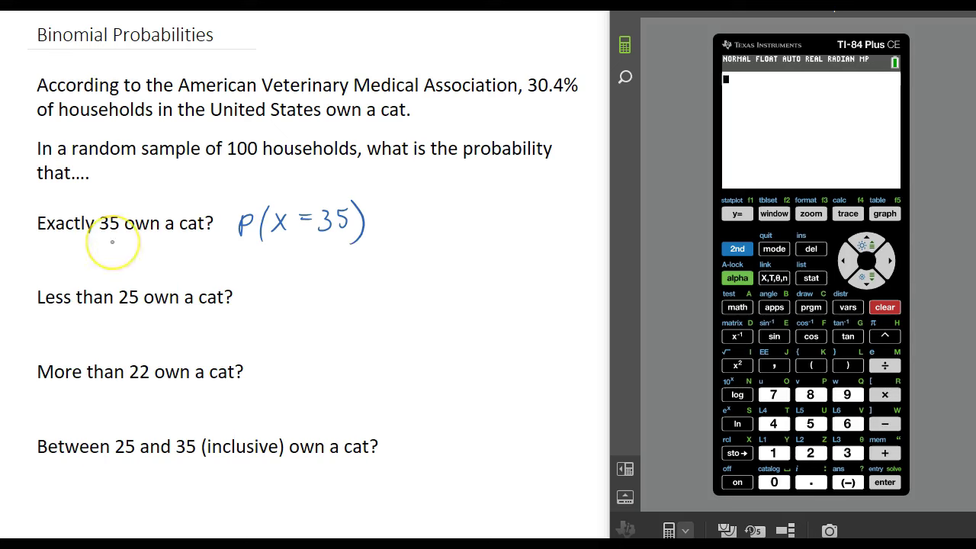
mouse_move(112, 241)
left_mouse_down()
mouse_move(118, 259)
mouse_move(124, 252)
mouse_move(144, 263)
mouse_move(221, 261)
mouse_move(223, 248)
mouse_move(226, 265)
mouse_move(231, 256)
left_mouse_up()
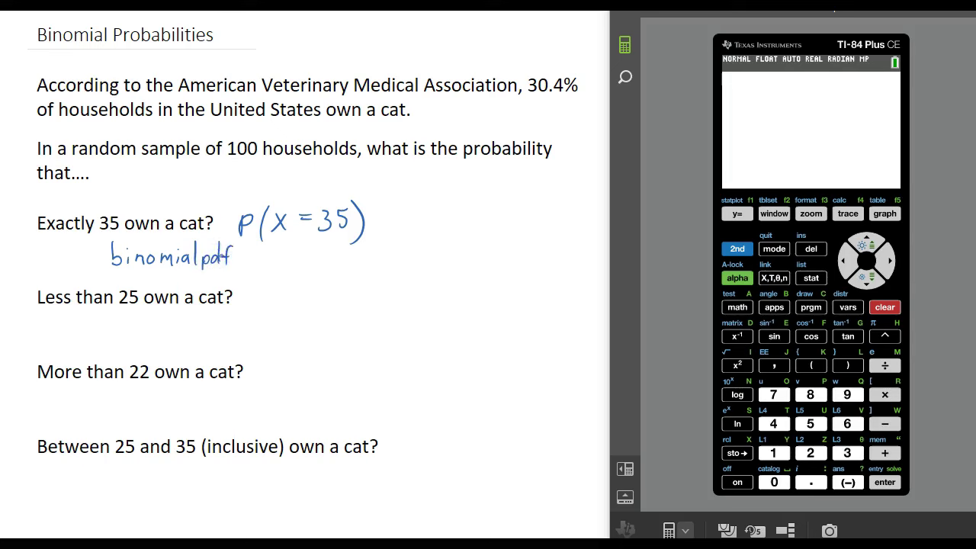
left_click_drag(101, 242, 100, 267)
left_click_drag(242, 243, 241, 264)
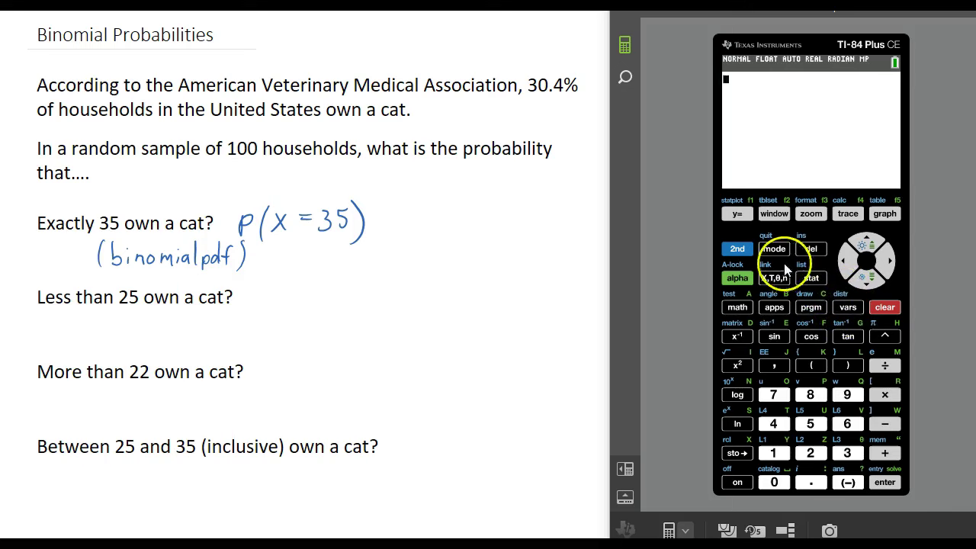
- On the TI-84 Plus CE emulator, choose the binompdf function from the probability distributions
left_click(736, 251)
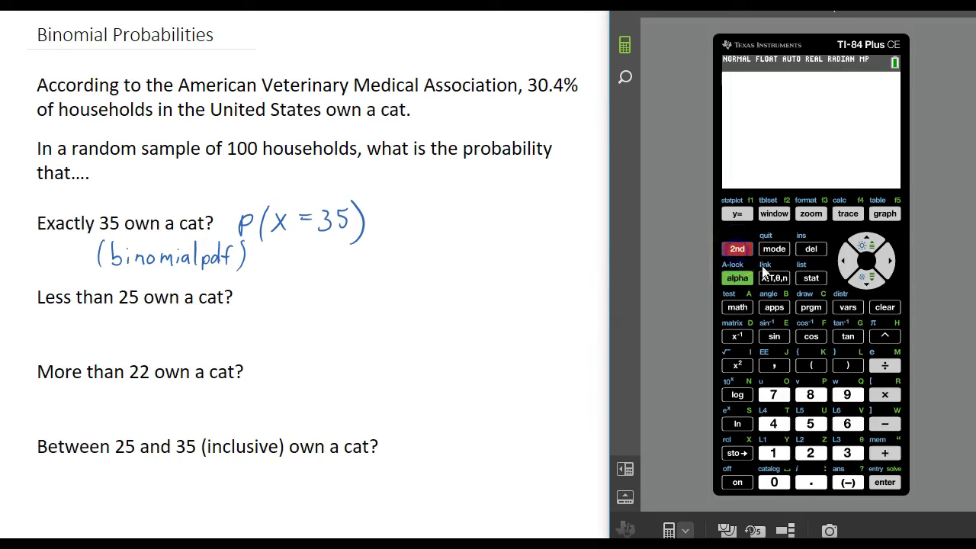
left_click(845, 309)
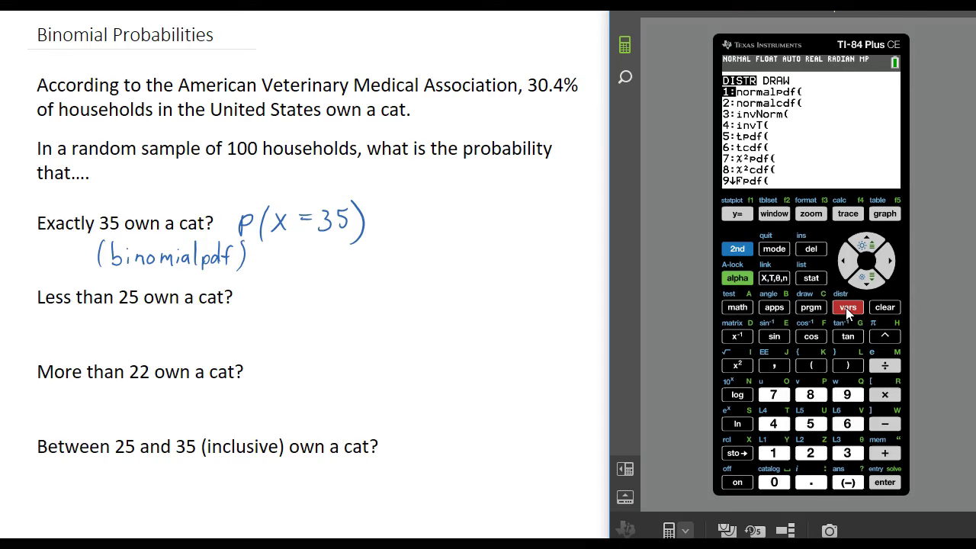
left_click(870, 280)
left_click(869, 281)
left_click(869, 281)
left_click(869, 281)
left_click(869, 280)
left_click(870, 281)
left_click(869, 281)
left_click(870, 281)
left_click(870, 281)
left_click(869, 281)
left_click(867, 243)
left_click(867, 243)
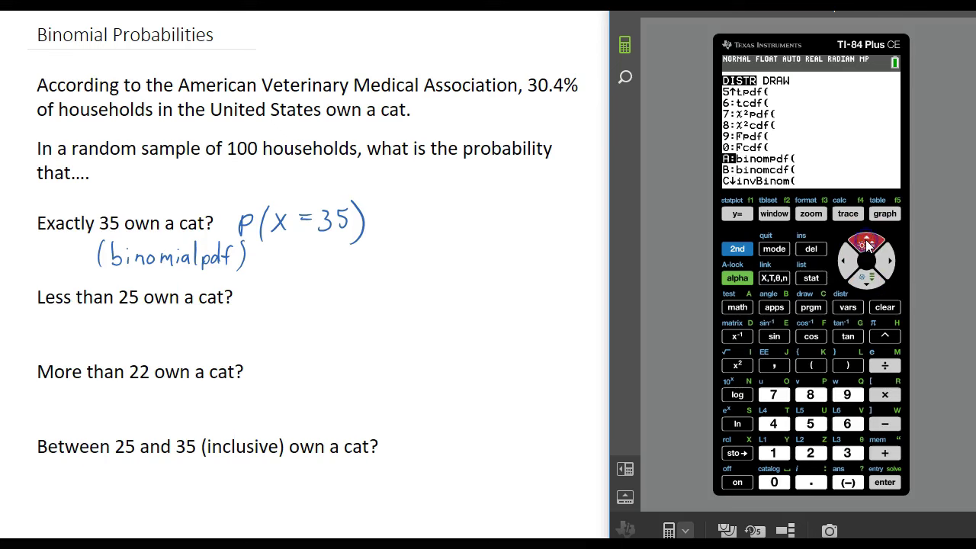
left_click(882, 486)
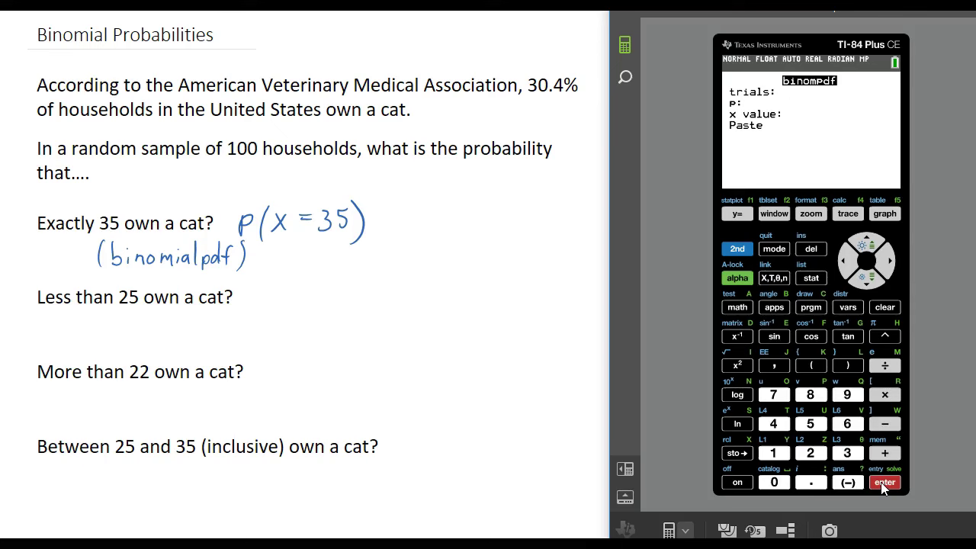
- Calculate binompdf with 100 trials, p .304 and x value 35
type("100")
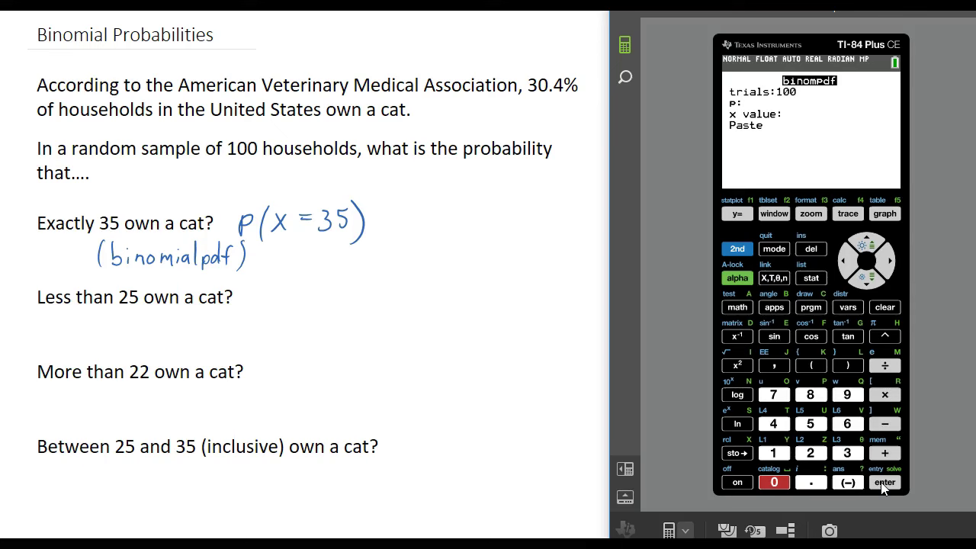
key("Return")
type(".3")
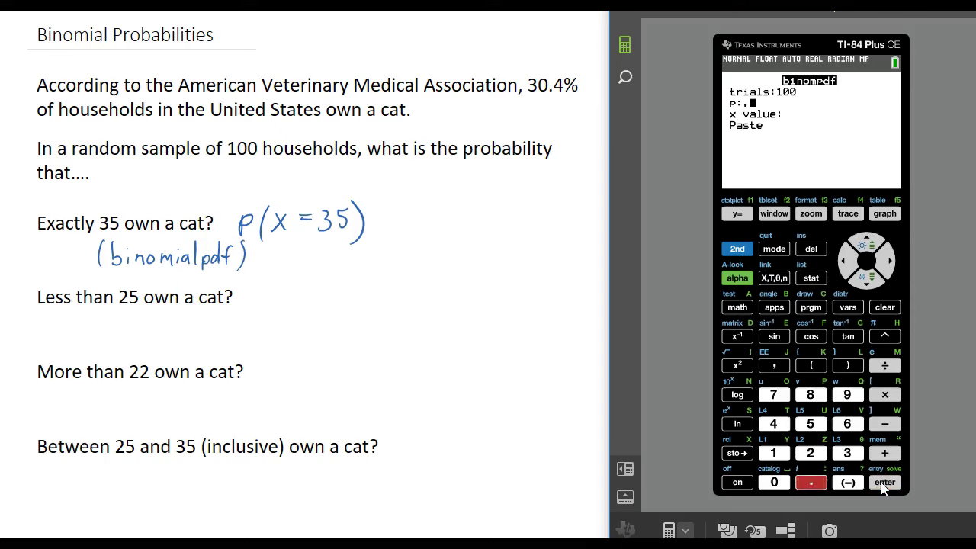
type("04")
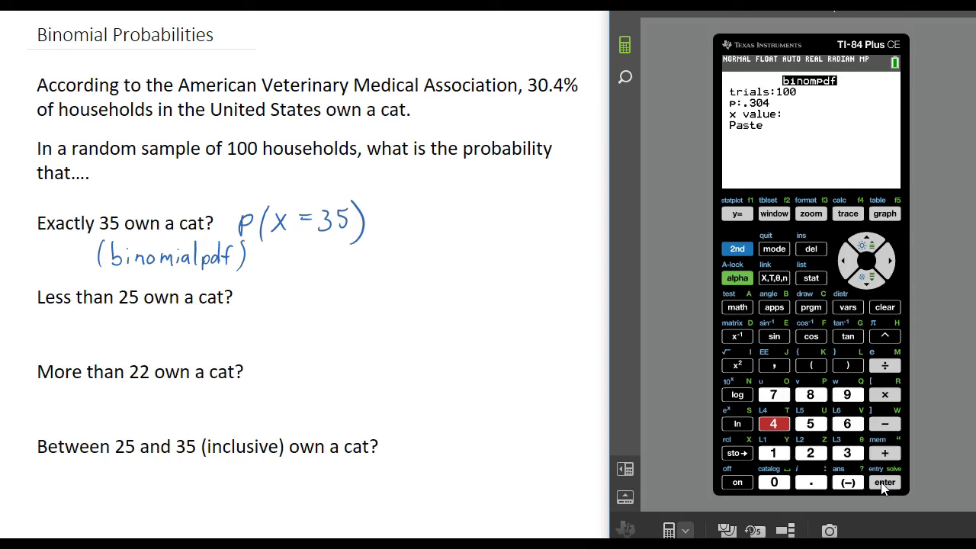
key("Return")
type("35")
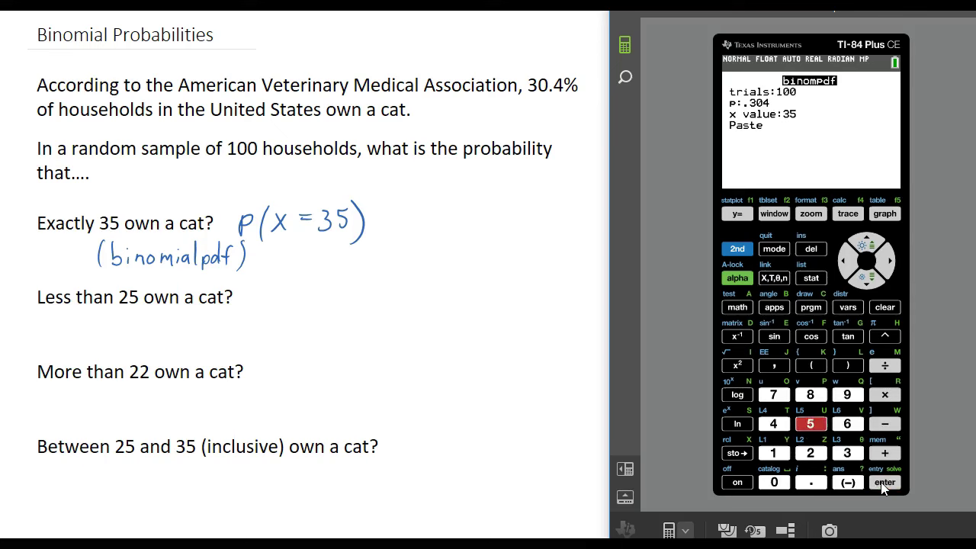
key("Down")
left_click(883, 484)
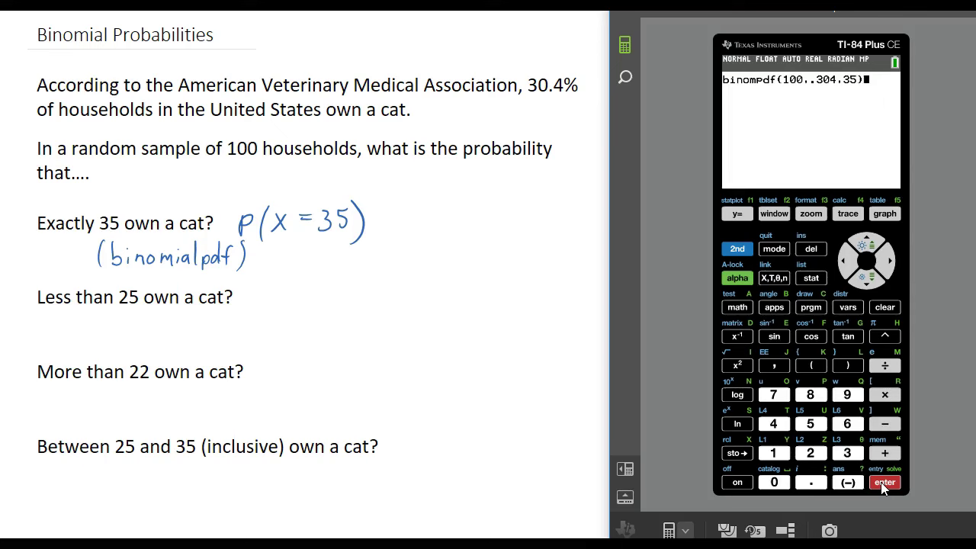
left_click(884, 483)
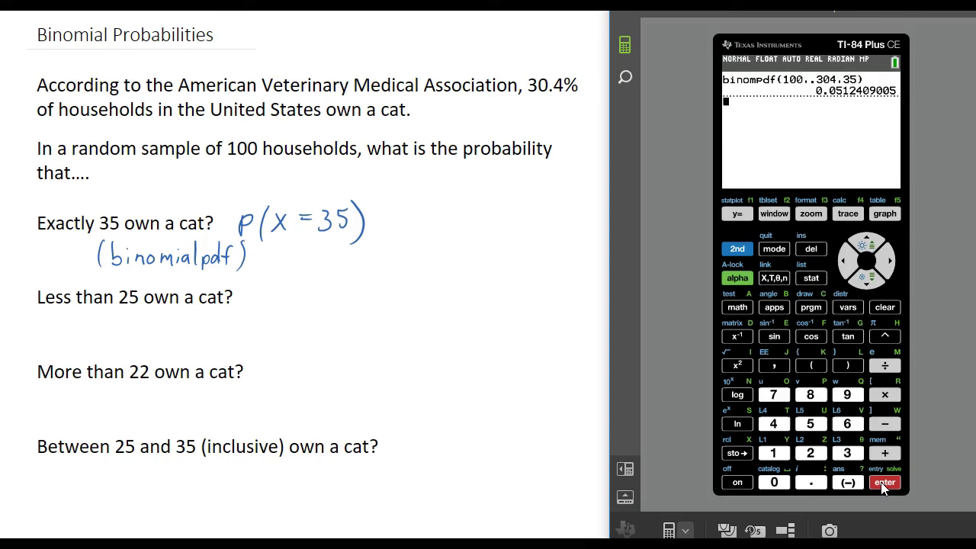
- In the notes, write = 0.051 after P(X = 35) and circle the answer
mouse_move(403, 216)
left_mouse_down()
mouse_move(423, 215)
mouse_move(412, 223)
mouse_move(424, 225)
mouse_move(499, 208)
mouse_move(515, 221)
mouse_move(525, 206)
mouse_move(538, 227)
left_mouse_up()
left_click(482, 224)
mouse_move(541, 181)
left_mouse_down()
mouse_move(480, 188)
mouse_move(533, 182)
left_mouse_up()
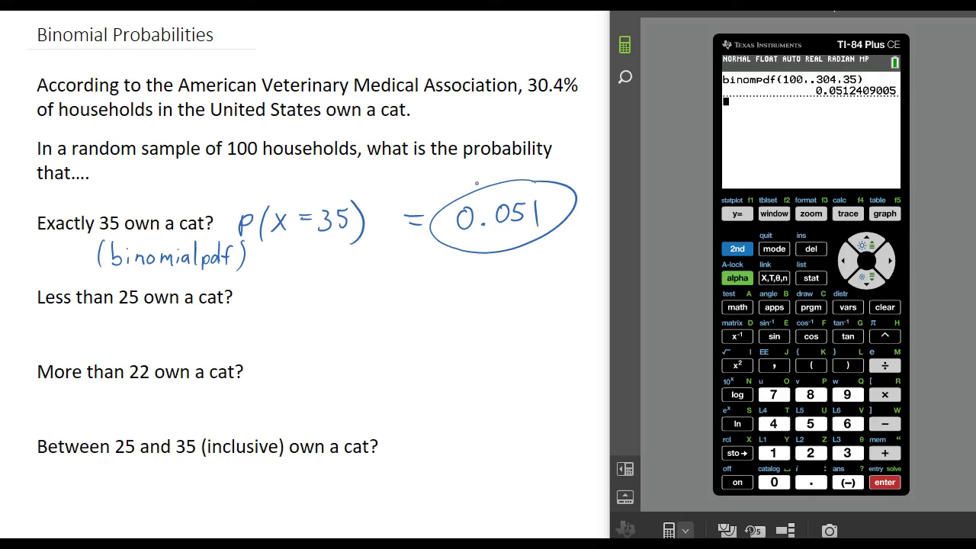
- Handwrite (binomial cdf) beneath the "Less than 25" question
left_click(88, 312)
left_click_drag(99, 318, 98, 344)
mouse_move(112, 317)
left_mouse_down()
mouse_move(113, 335)
mouse_move(131, 324)
mouse_move(129, 312)
mouse_move(140, 334)
mouse_move(150, 324)
mouse_move(147, 337)
mouse_move(140, 333)
mouse_move(183, 318)
mouse_move(185, 338)
mouse_move(231, 339)
mouse_move(230, 349)
mouse_move(253, 320)
mouse_move(247, 351)
left_mouse_up()
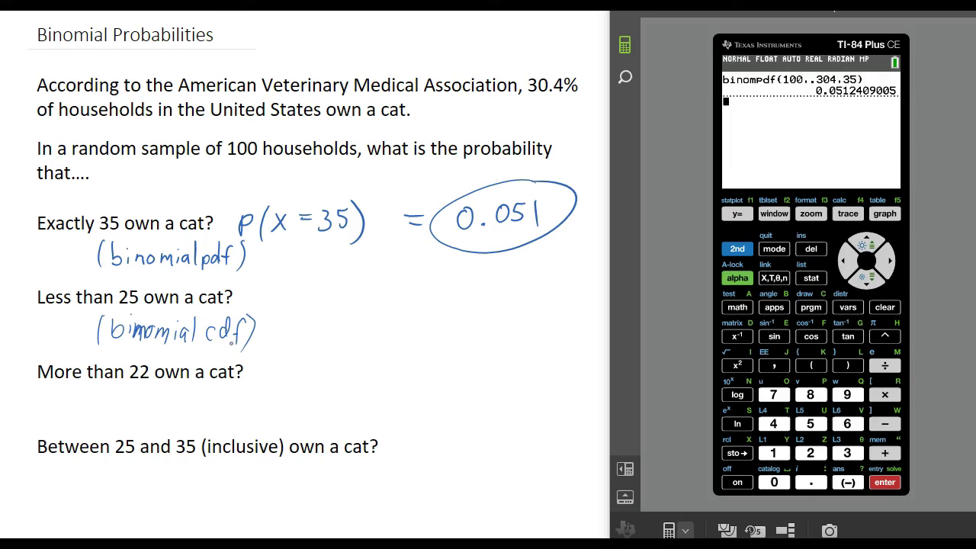
- Handwrite P(X < 25) = P(X ≤ 24) beside the "Less than 25" question
mouse_move(280, 295)
left_mouse_down()
mouse_move(281, 324)
mouse_move(283, 311)
mouse_move(304, 331)
left_mouse_up()
mouse_move(310, 298)
left_mouse_down()
mouse_move(317, 322)
mouse_move(303, 328)
mouse_move(341, 314)
mouse_move(366, 321)
mouse_move(374, 291)
mouse_move(383, 326)
left_mouse_up()
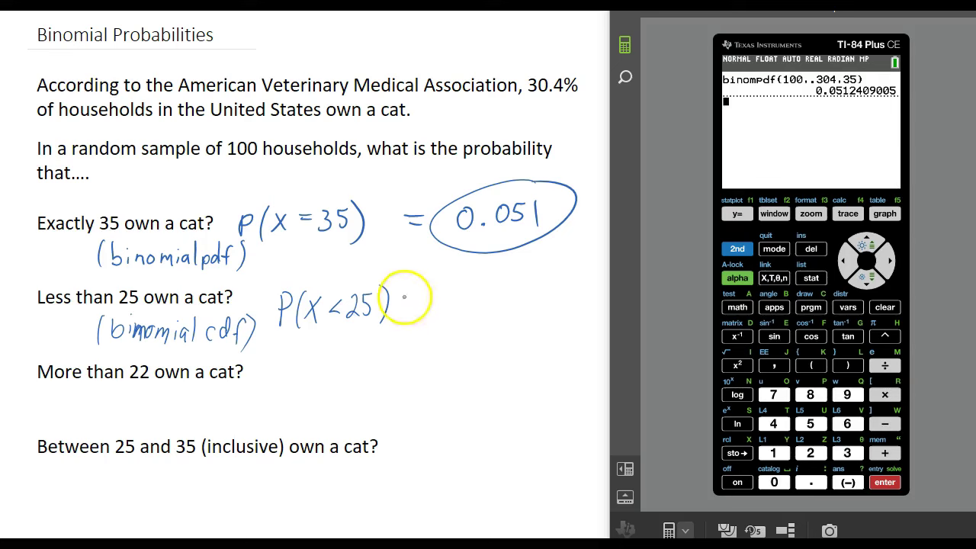
left_click_drag(404, 309, 416, 308)
mouse_move(403, 318)
left_mouse_down()
mouse_move(438, 307)
mouse_move(456, 330)
mouse_move(482, 328)
mouse_move(468, 328)
left_mouse_up()
left_click_drag(506, 303, 506, 314)
left_click_drag(496, 318, 506, 317)
left_click(517, 313)
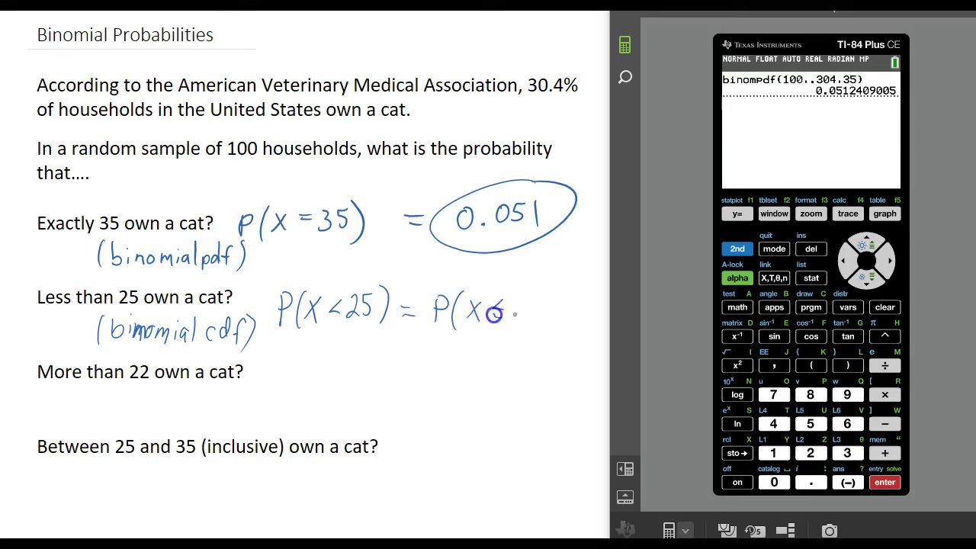
left_click_drag(556, 299, 555, 325)
mouse_move(516, 302)
left_mouse_down()
mouse_move(540, 313)
mouse_move(536, 322)
left_mouse_up()
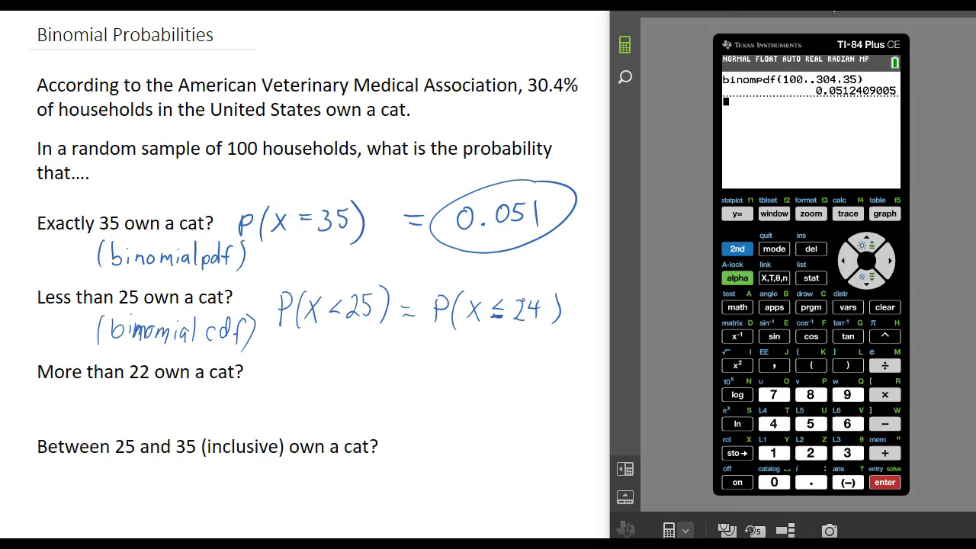
- On the TI-84 Plus CE emulator, choose the binomcdf function from the probability distributions
left_click(738, 249)
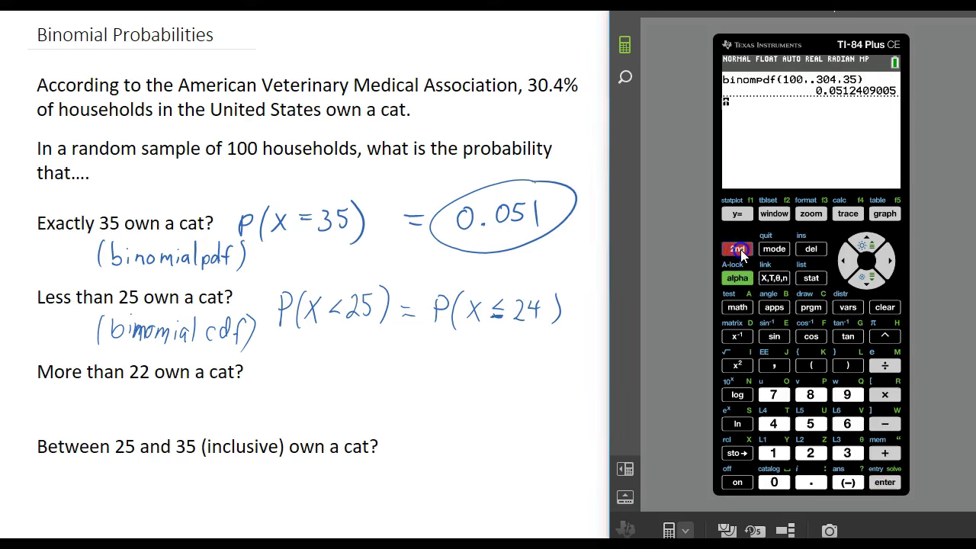
left_click(842, 307)
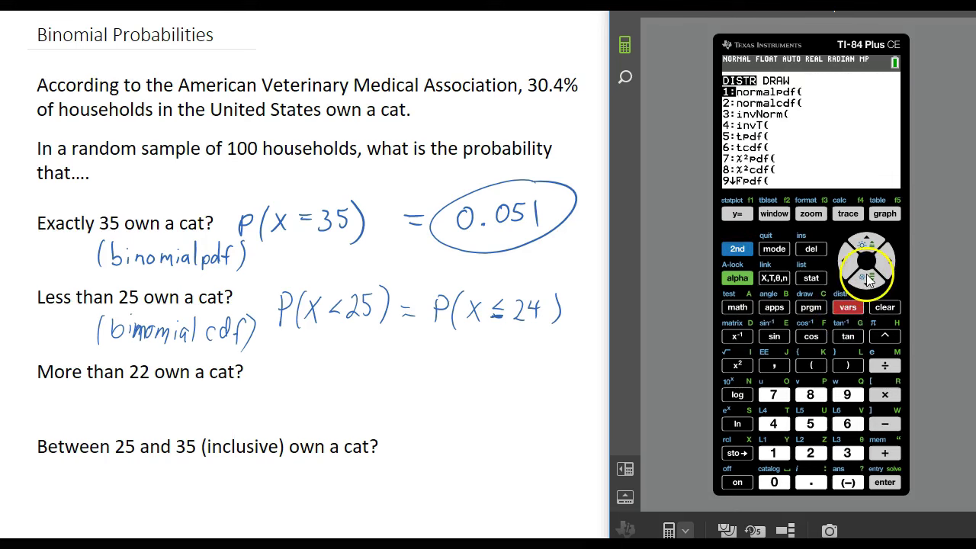
left_click(868, 279)
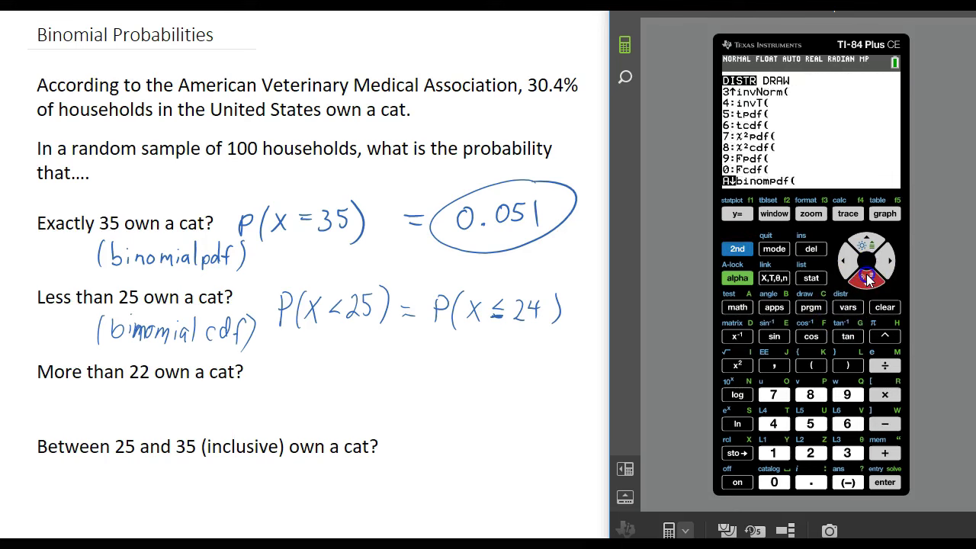
left_click(867, 279)
left_click(867, 280)
left_click(872, 243)
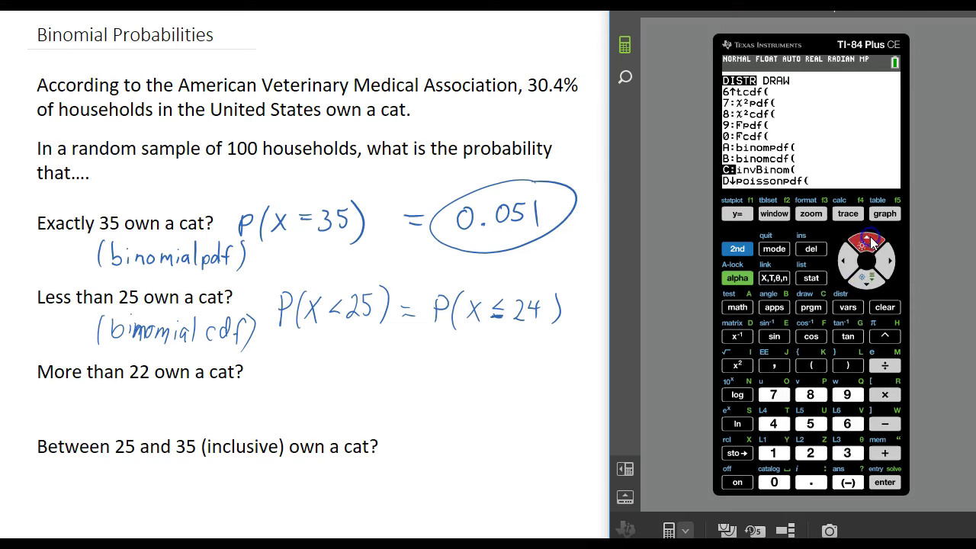
left_click(885, 482)
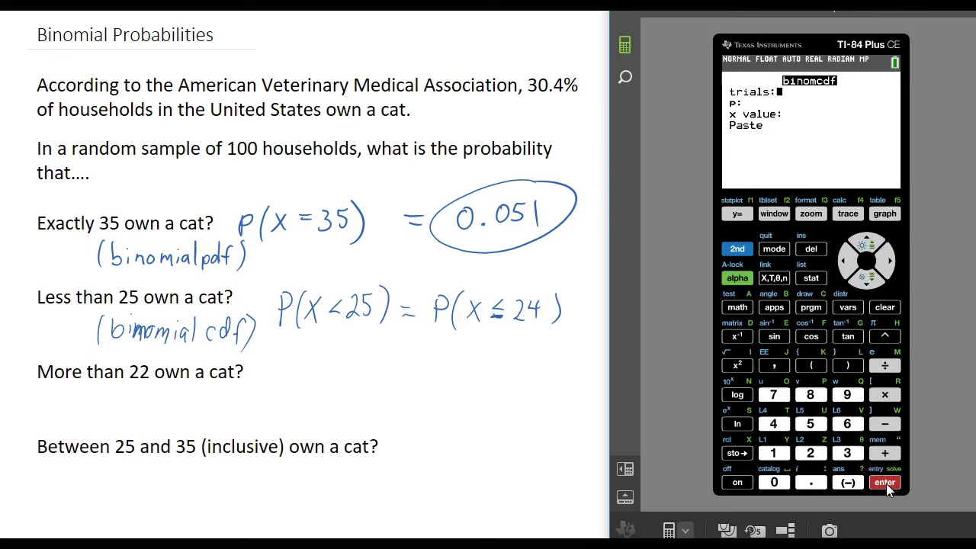
- Calculate binomcdf with 100 trials, p .304 and x value 24, and write = 0.098, circled, below P(X ≤ 24) in the notes
type("1")
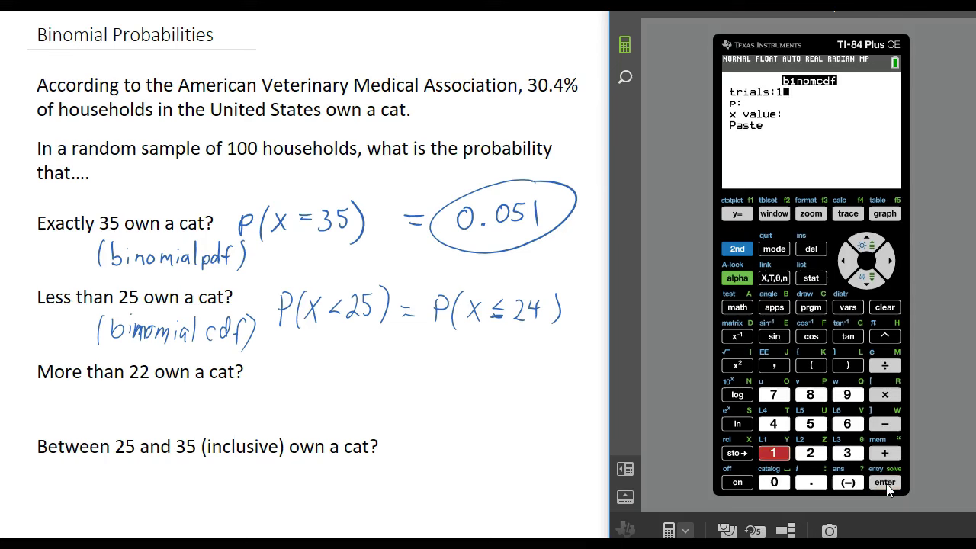
type("00")
key("Down")
type(".")
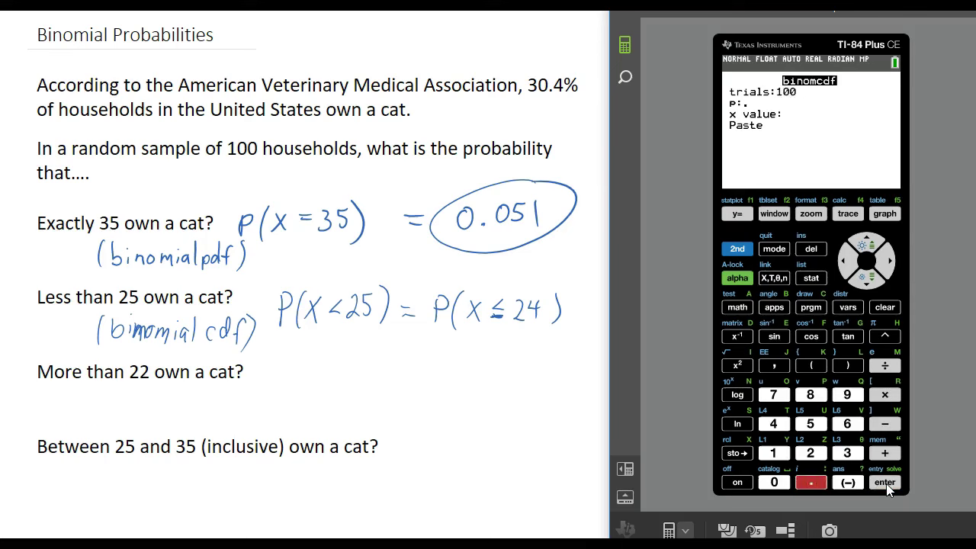
type("304")
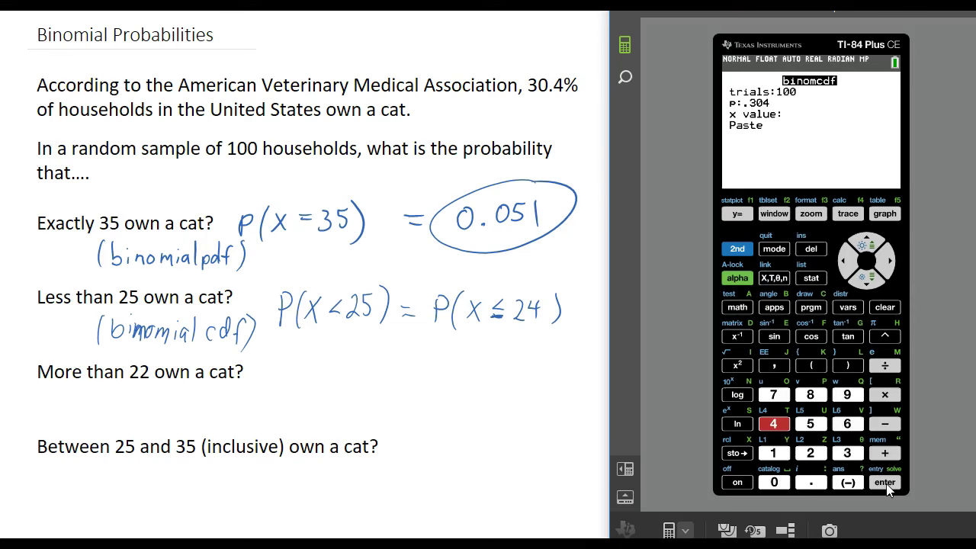
key("Return")
type("24")
key("Down")
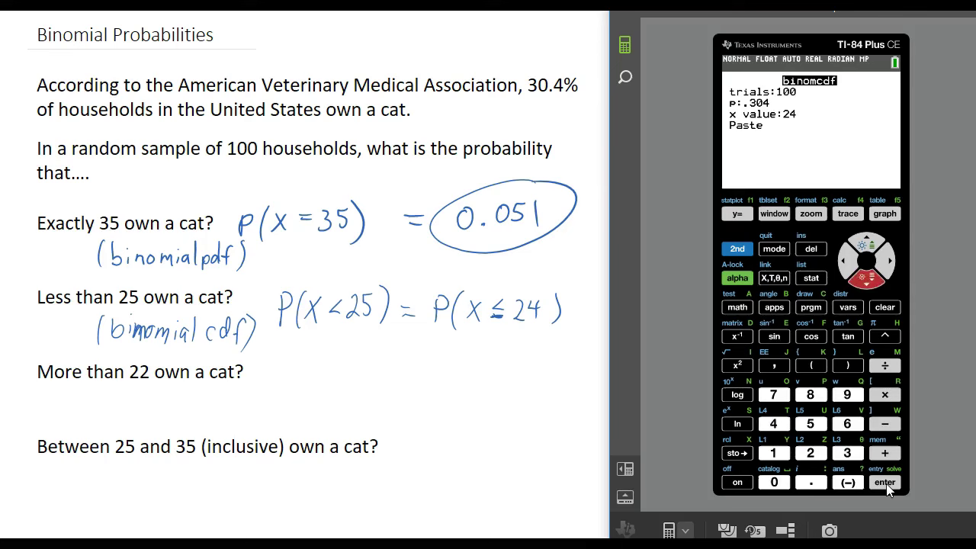
key("Return")
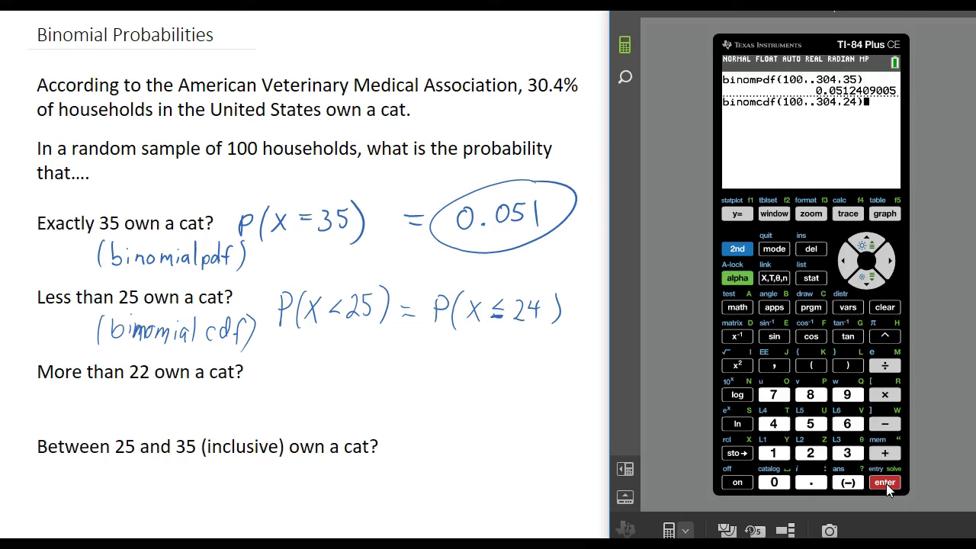
left_click(886, 483)
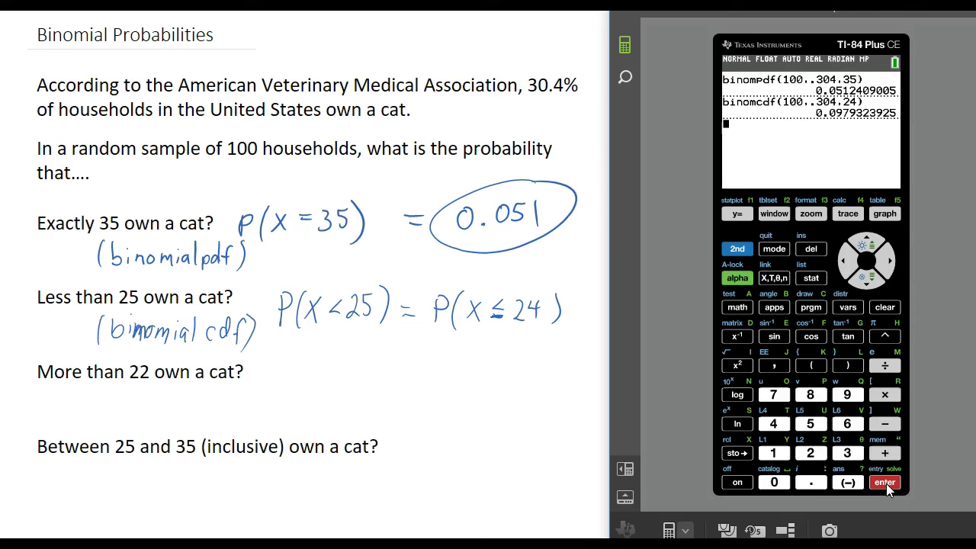
mouse_move(386, 345)
left_mouse_down()
mouse_move(403, 352)
mouse_move(425, 342)
mouse_move(458, 360)
mouse_move(462, 344)
mouse_move(482, 355)
mouse_move(503, 332)
mouse_move(448, 387)
mouse_move(490, 325)
left_mouse_up()
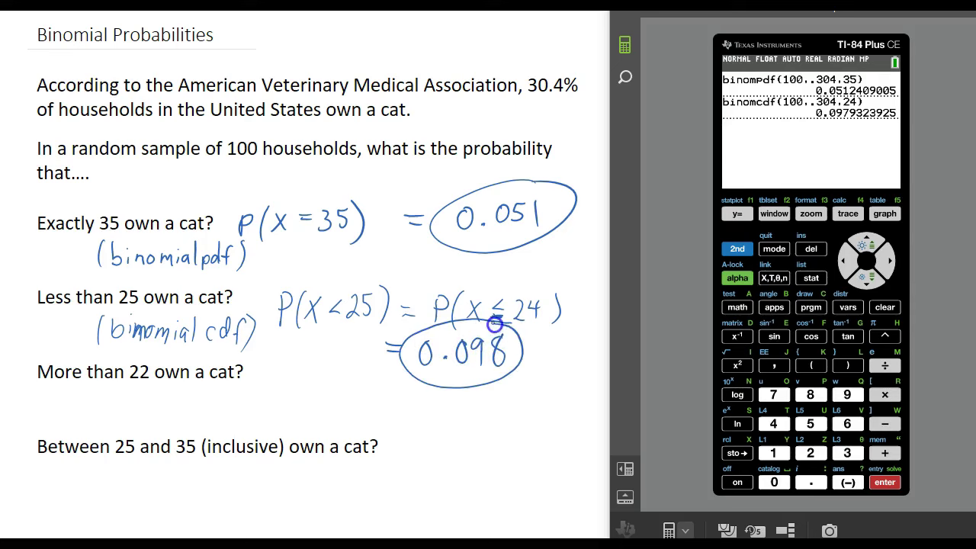
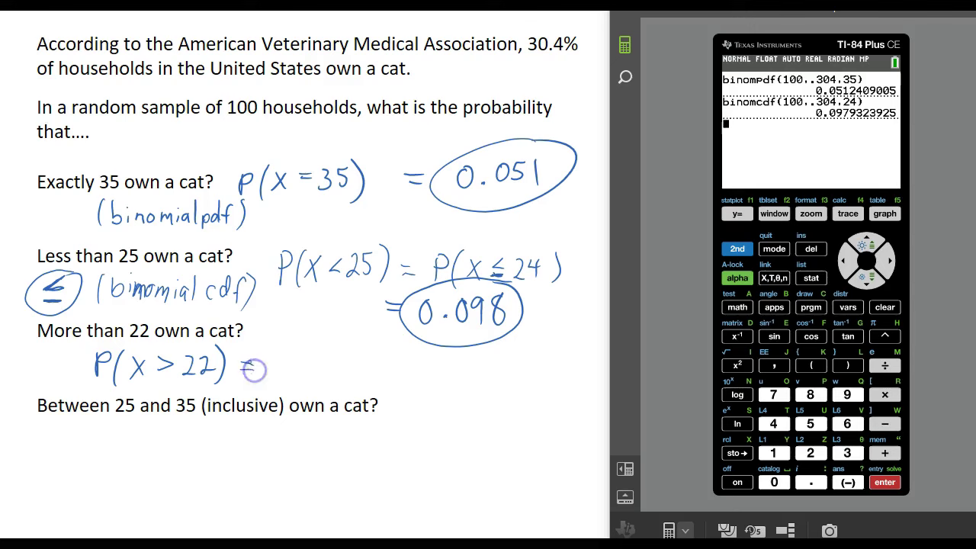
- Write = 1 − P(X ≤ 22) after P(X > 22) below the "More than 22" question
left_click_drag(240, 366, 254, 365)
left_click_drag(241, 370, 255, 371)
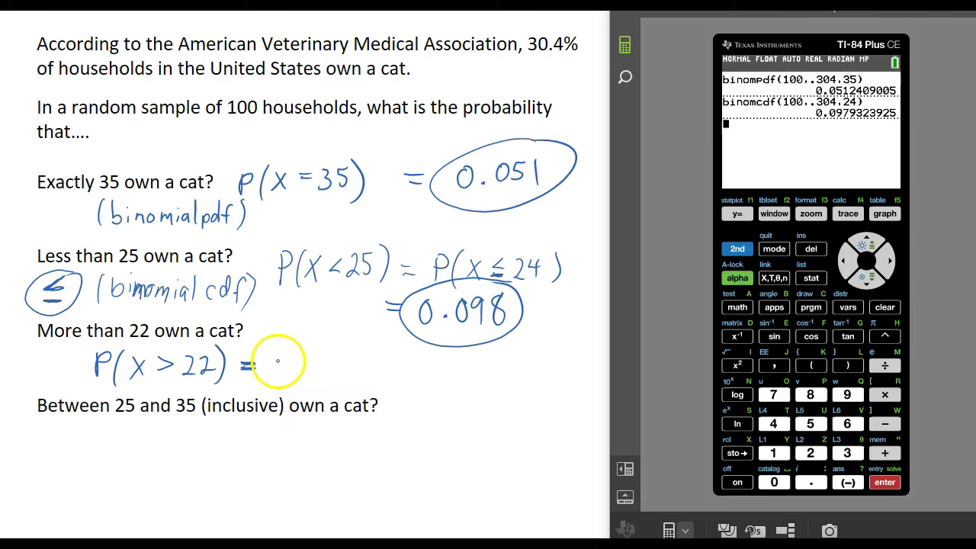
mouse_move(278, 356)
left_mouse_down()
mouse_move(276, 382)
mouse_move(305, 369)
mouse_move(319, 386)
mouse_move(334, 371)
mouse_move(343, 388)
mouse_move(354, 384)
left_mouse_up()
mouse_move(352, 366)
left_mouse_down()
mouse_move(365, 381)
mouse_move(398, 375)
mouse_move(418, 386)
mouse_move(431, 377)
mouse_move(441, 386)
left_mouse_up()
left_click_drag(447, 357, 447, 382)
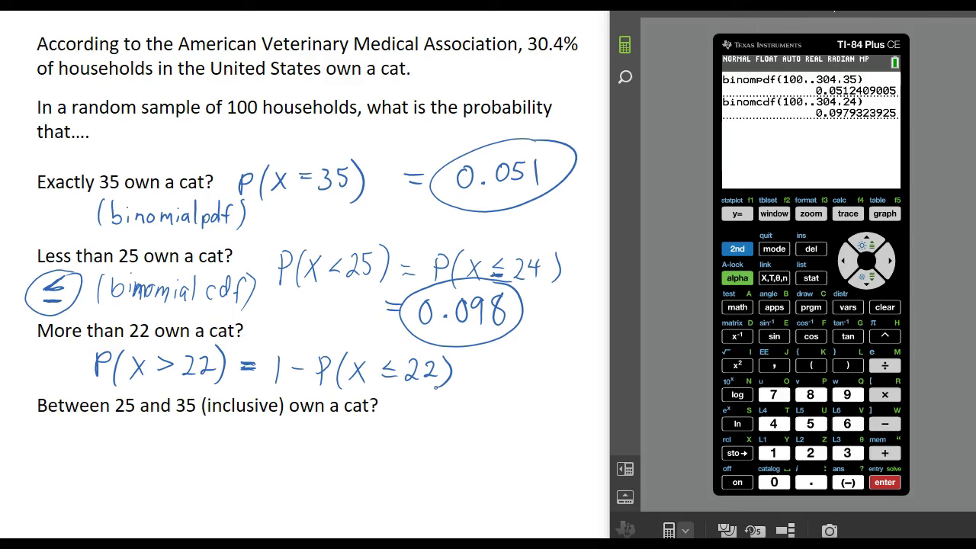
left_click_drag(453, 371, 455, 379)
left_click_drag(456, 375, 460, 375)
key("ctrl+z")
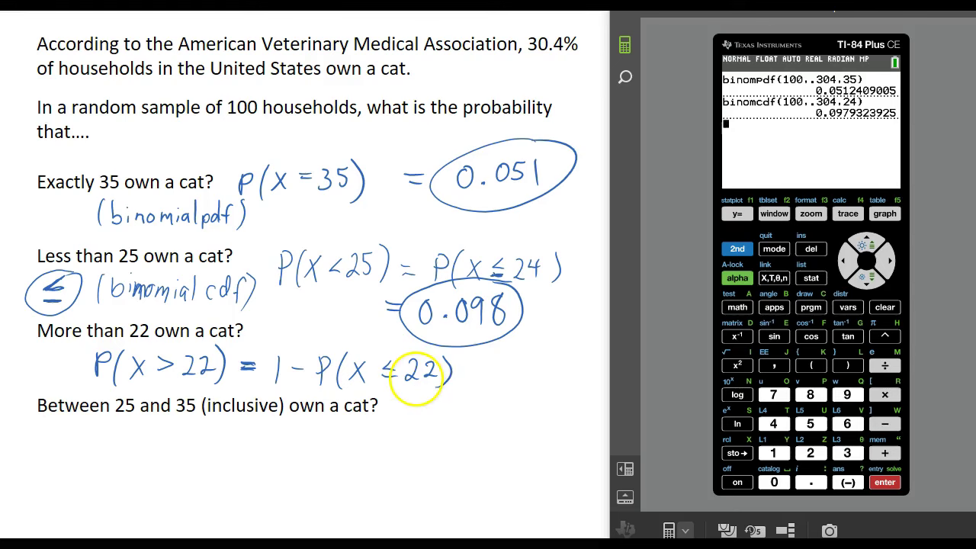
- On the calculator, begin a new expression with 1− and choose the binomcdf function from the probability distributions
left_click(803, 155)
type("1-")
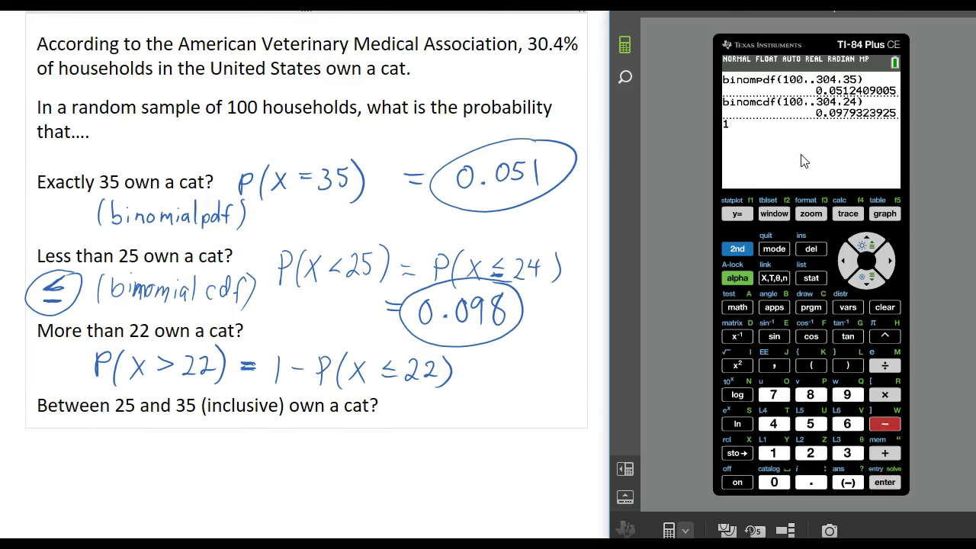
left_click(734, 249)
left_click(847, 307)
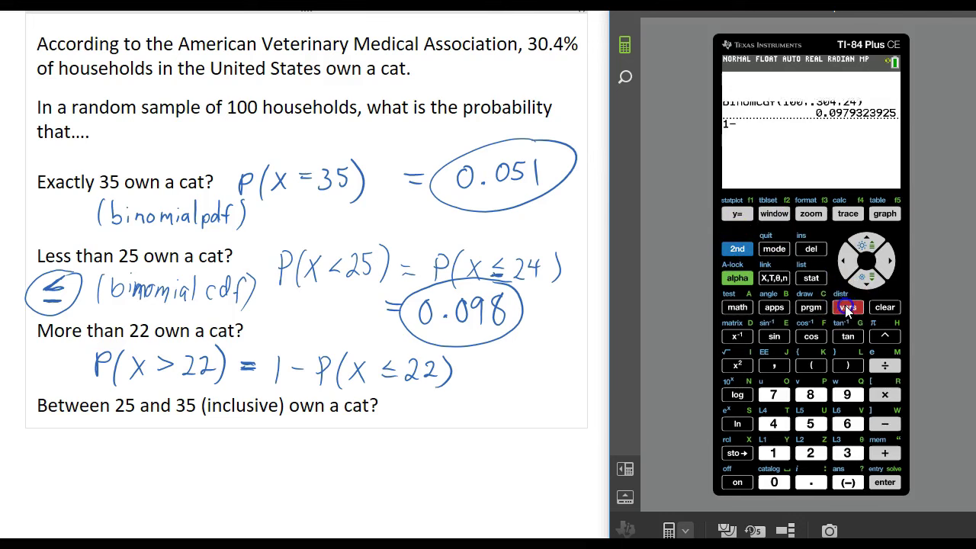
left_click(861, 281)
left_click(861, 281)
left_click(861, 280)
left_click(860, 281)
left_click(861, 280)
left_click(860, 281)
left_click(860, 281)
left_click(860, 281)
left_click(860, 280)
left_click(860, 281)
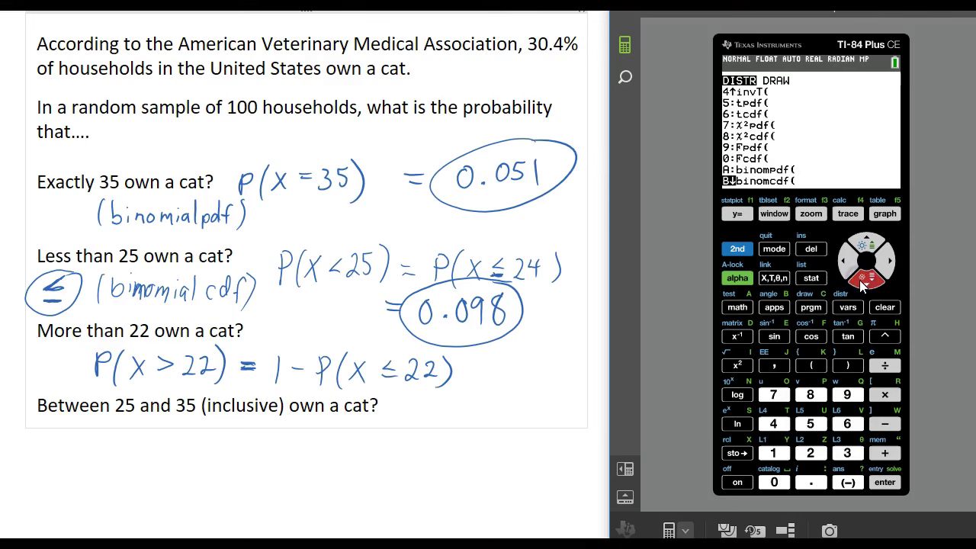
left_click(885, 483)
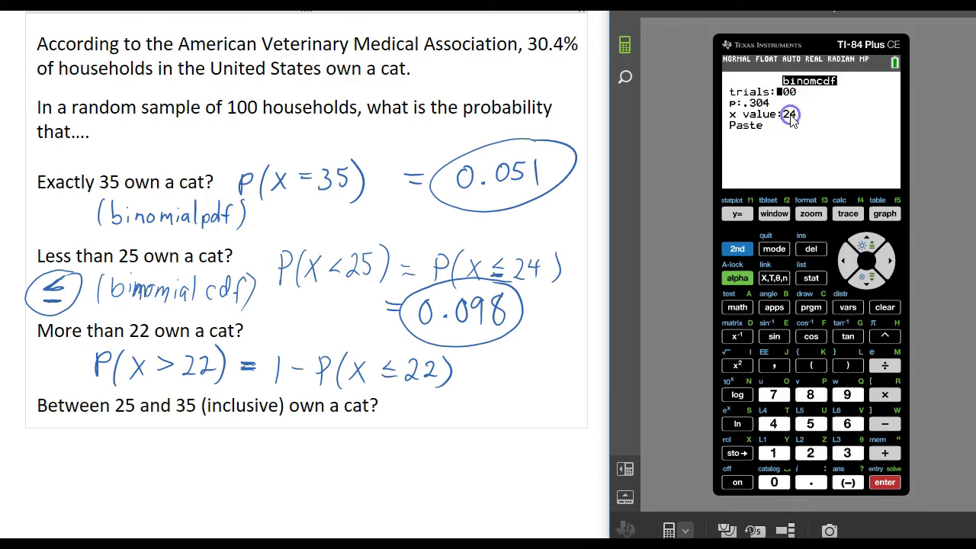
- Set the binomcdf x value to 22, paste the function into the expression and evaluate 1−binomcdf(100,.304,22)
left_click(867, 286)
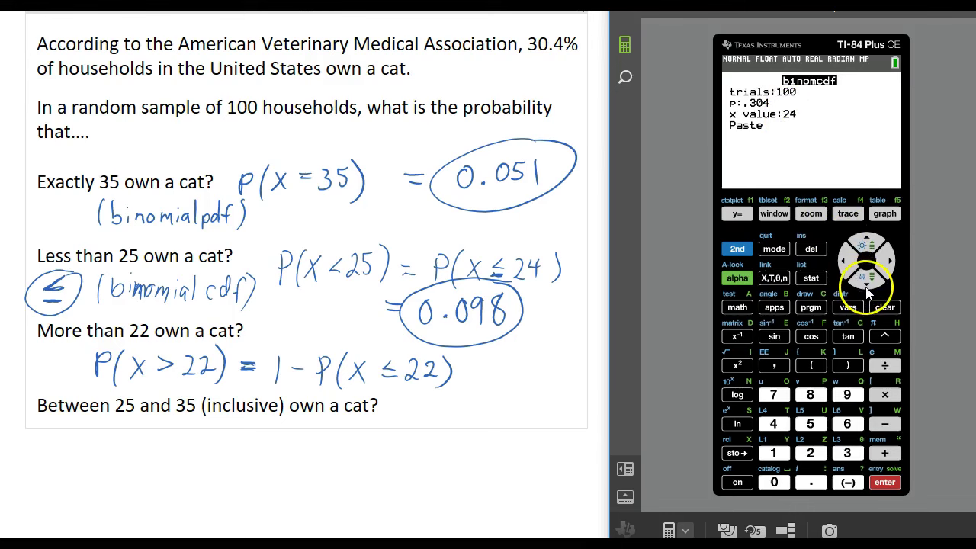
left_click(865, 287)
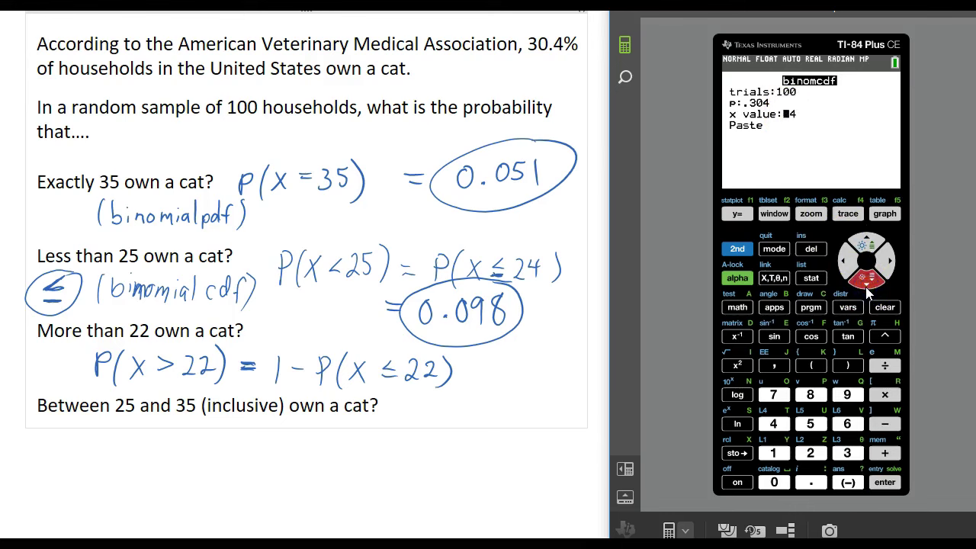
type("22")
left_click(797, 157)
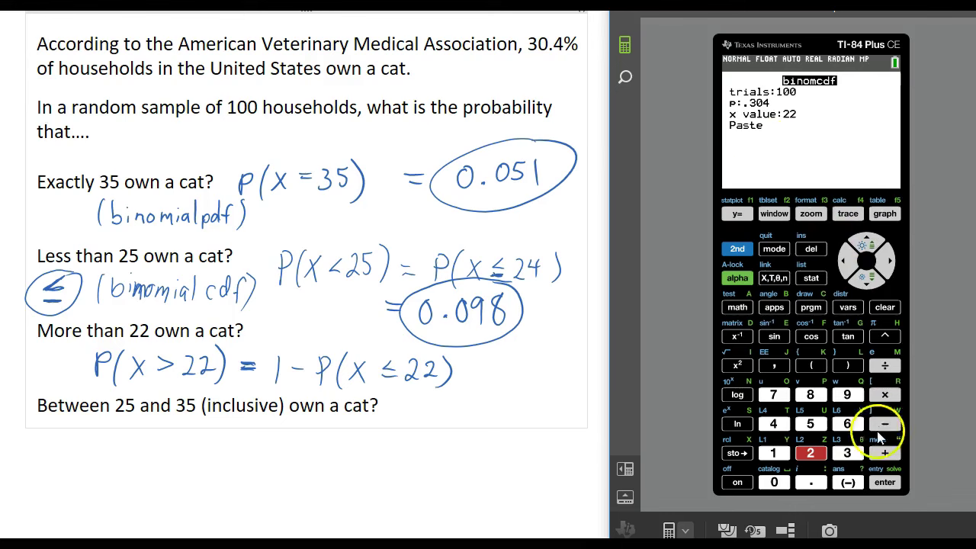
left_click(882, 482)
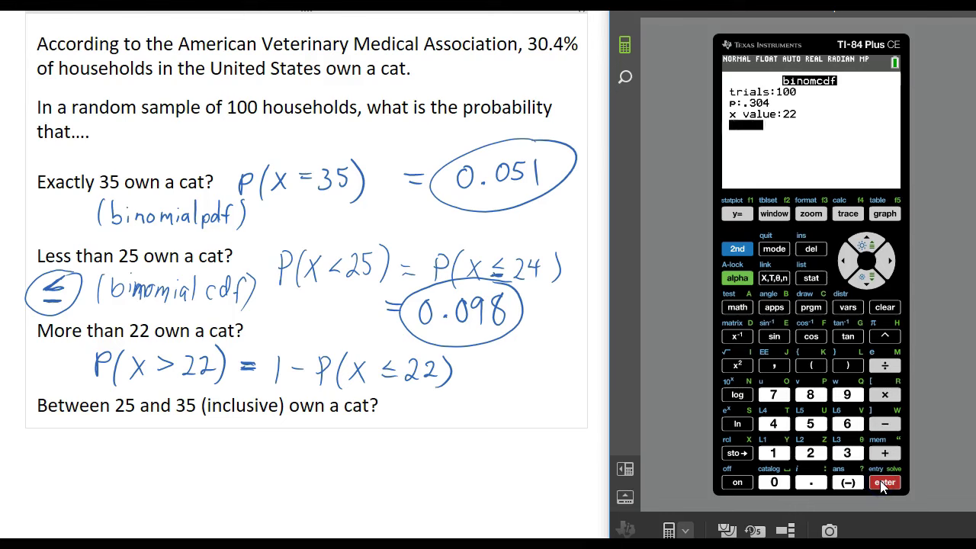
left_click(881, 481)
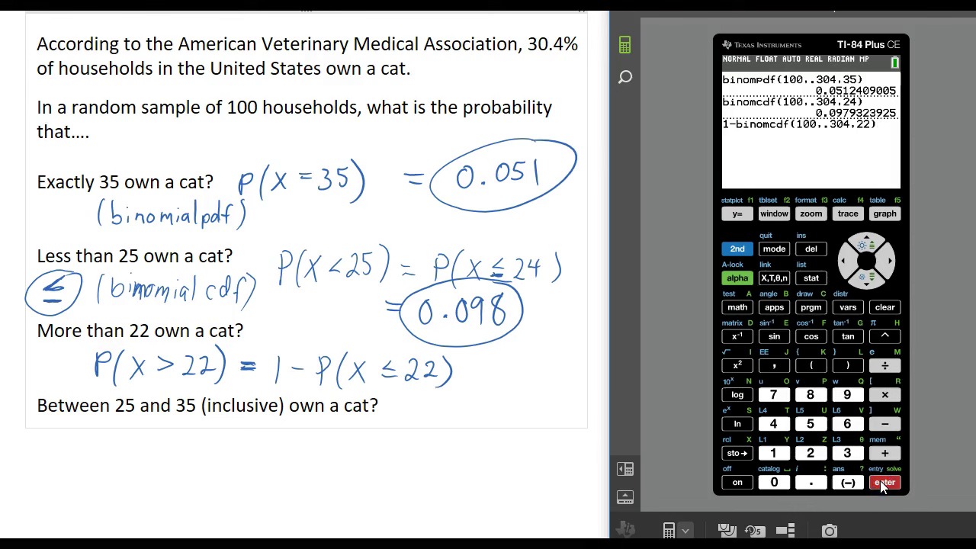
left_click(882, 481)
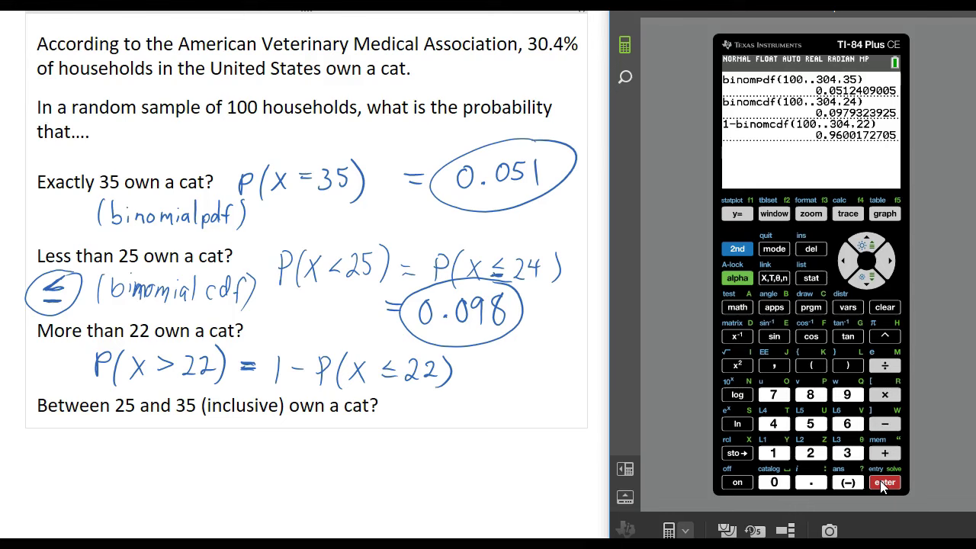
- Handwrite = 0.960 after 1 − P(X ≤ 22) in the notes and circle the answer
mouse_move(458, 367)
left_mouse_down()
mouse_move(473, 366)
mouse_move(474, 375)
mouse_move(505, 366)
mouse_move(537, 386)
mouse_move(551, 375)
left_mouse_up()
left_click(517, 385)
mouse_move(566, 363)
left_mouse_down()
mouse_move(562, 380)
mouse_move(566, 364)
left_mouse_up()
mouse_move(547, 345)
left_mouse_down()
mouse_move(478, 384)
mouse_move(598, 372)
mouse_move(568, 345)
left_mouse_up()
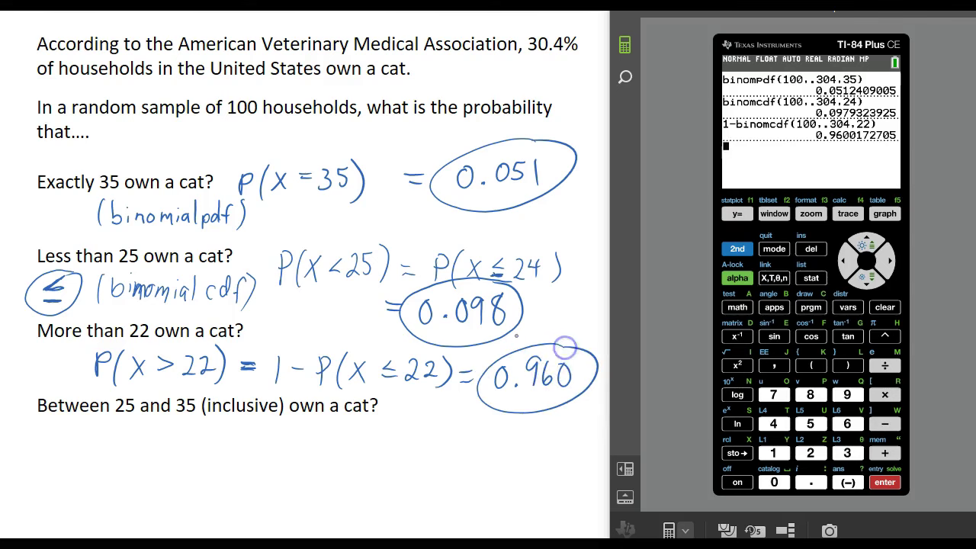